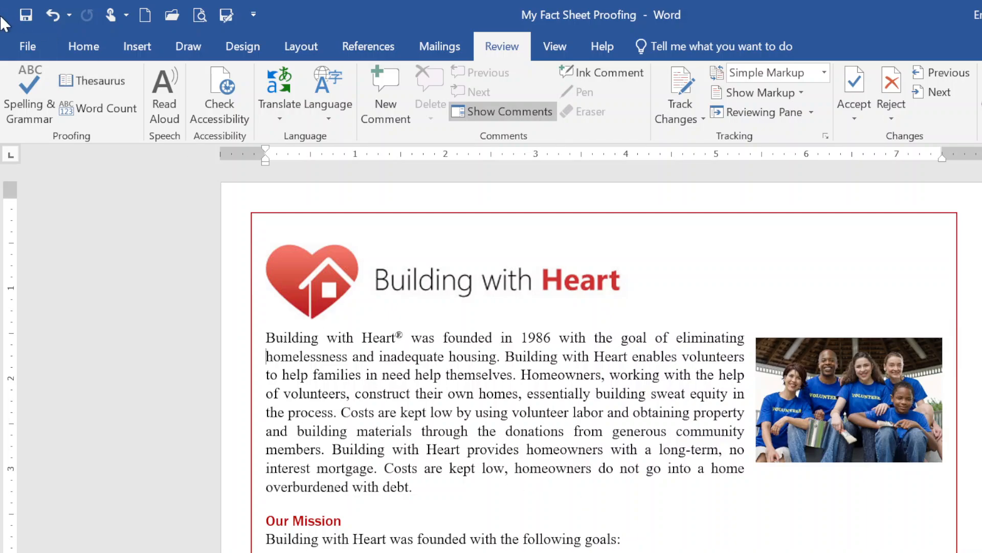
Step: Create a new blank document
left_click(28, 47)
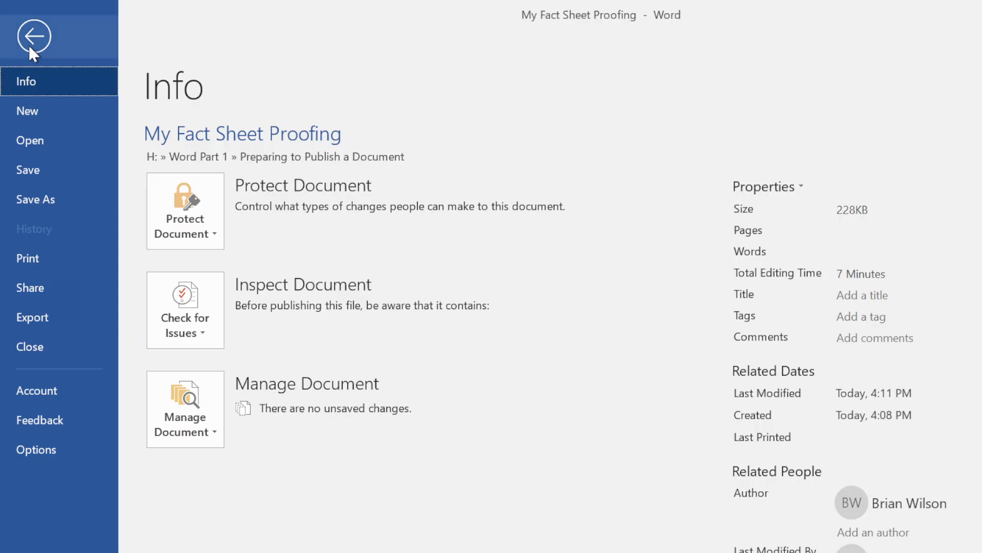
left_click(20, 113)
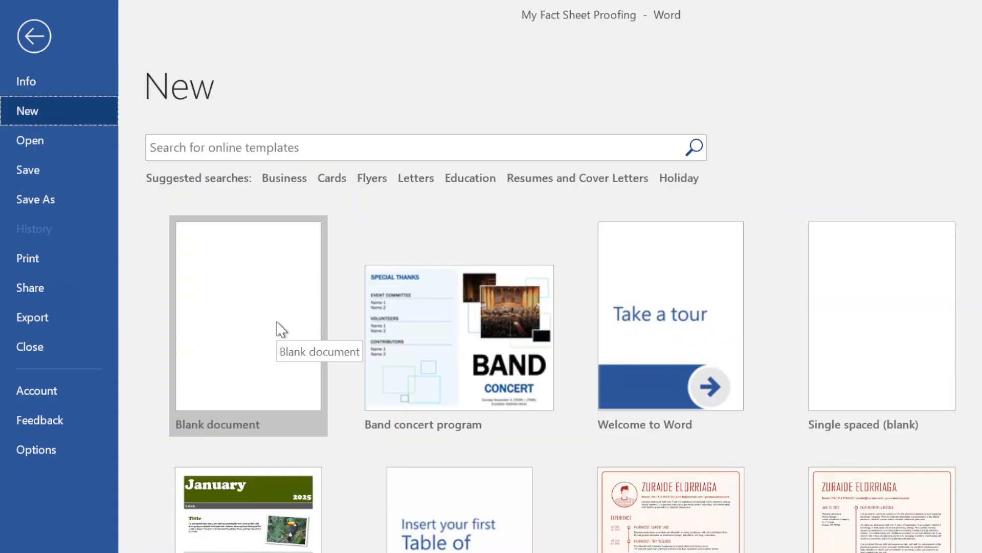
left_click(280, 329)
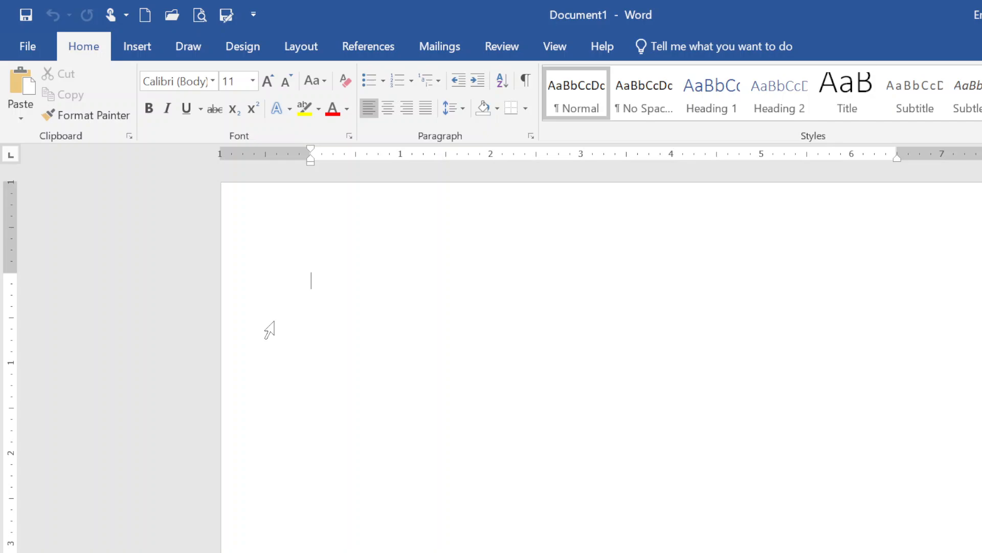
Step: Save the blank document as "Spanish Intro" in the "Preparing to Publish a Document" folder
left_click(28, 51)
left_click(48, 205)
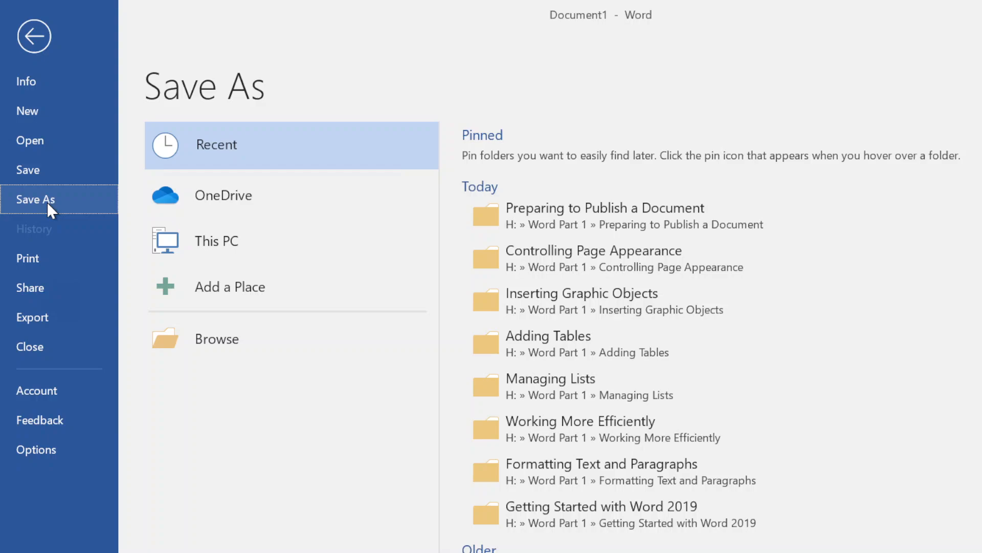
left_click(557, 210)
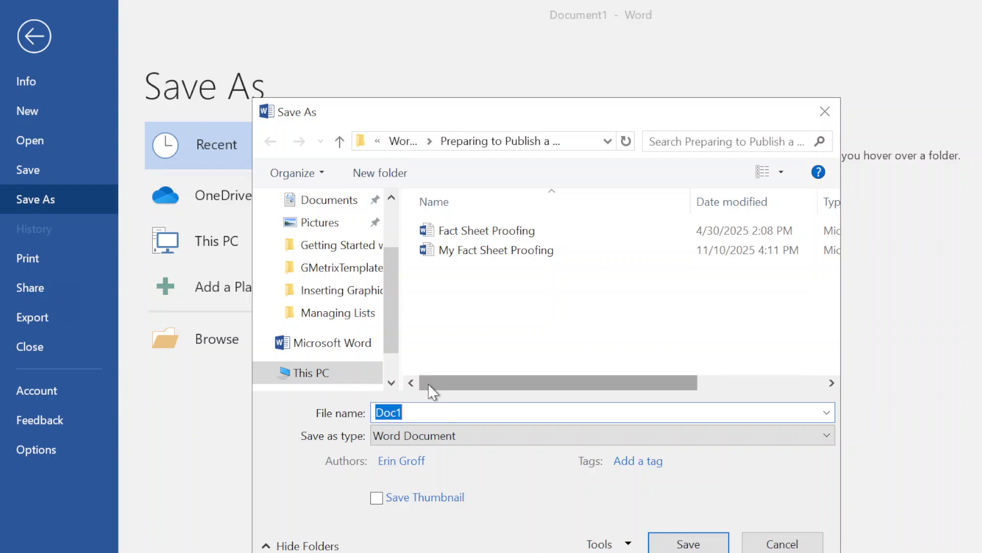
type("Spanis")
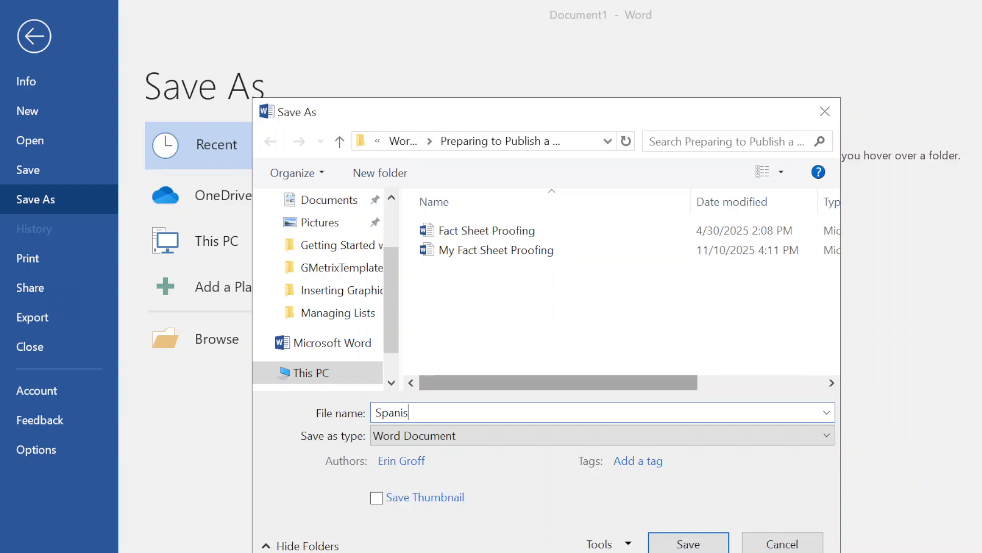
type("h Intro")
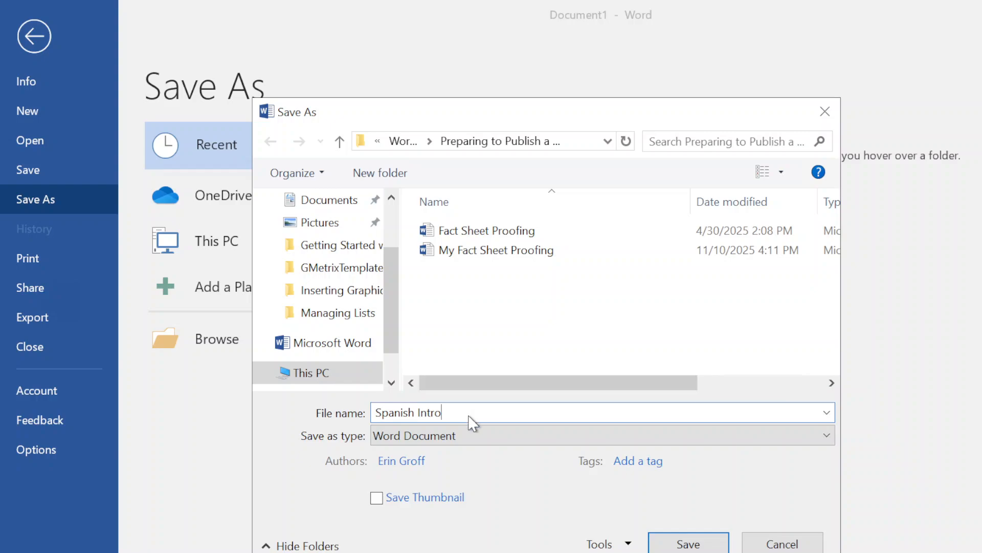
left_click(685, 542)
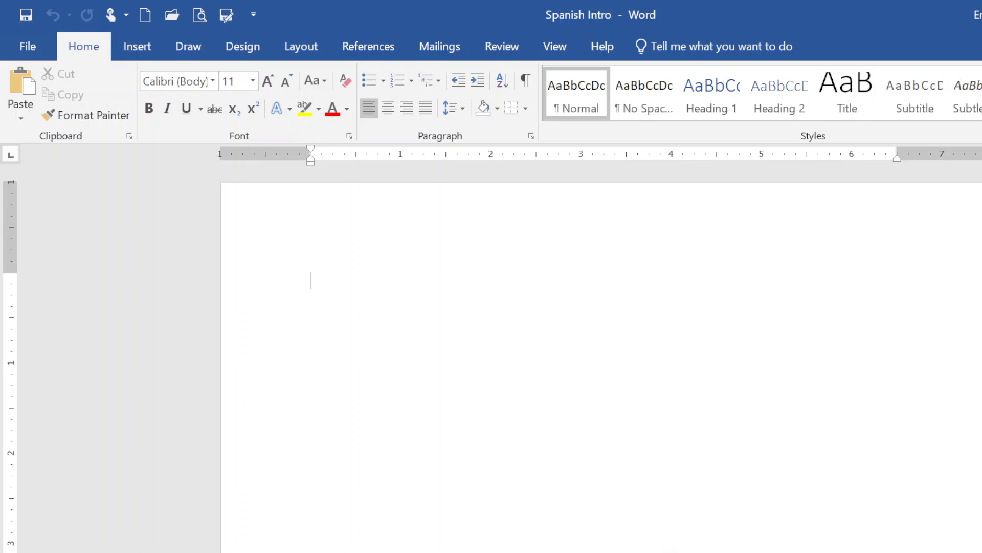
Step: Copy the opening paragraph about Building with Heart from the My Fact Sheet Proofing document
mouse_move(256, 552)
left_click(153, 532)
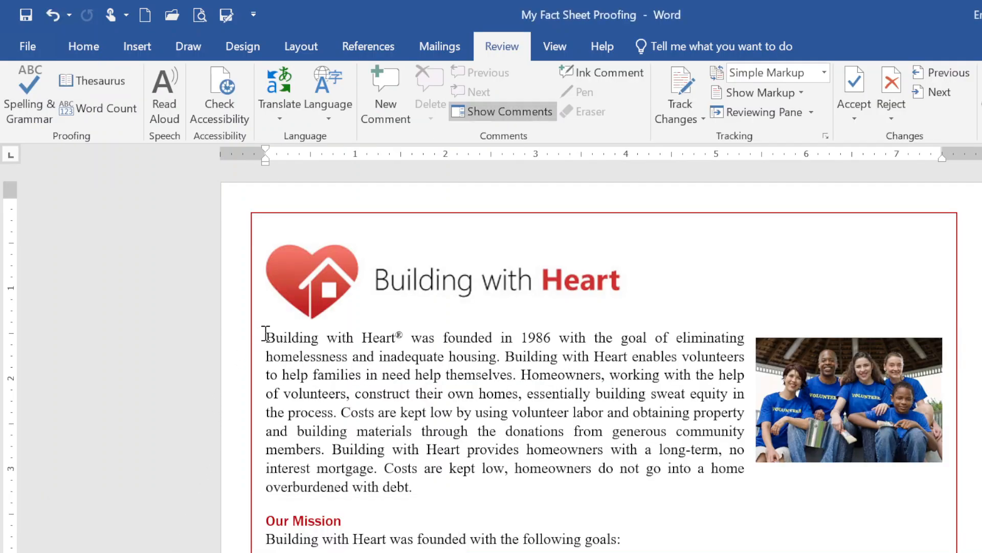
left_click_drag(267, 337, 417, 494)
key("ctrl+c")
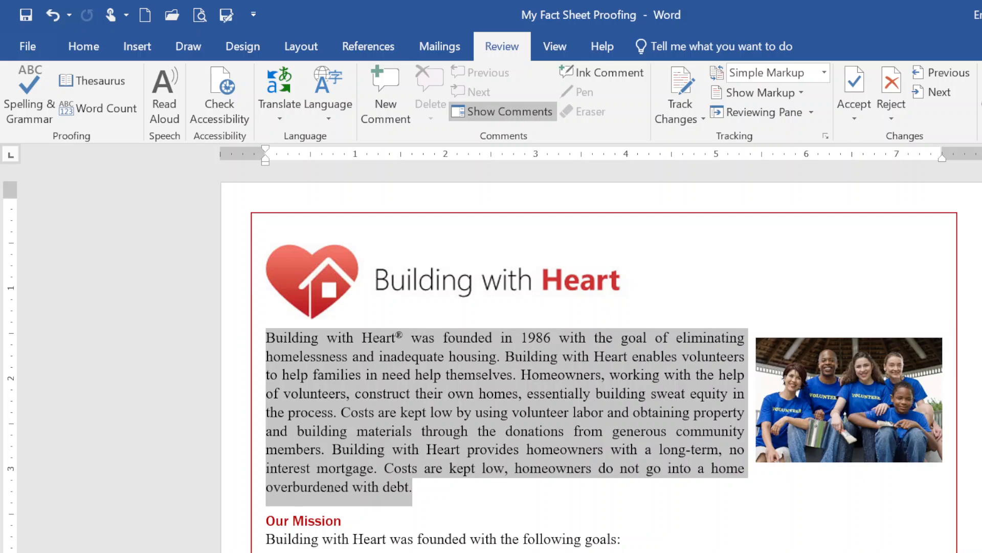
left_click(84, 47)
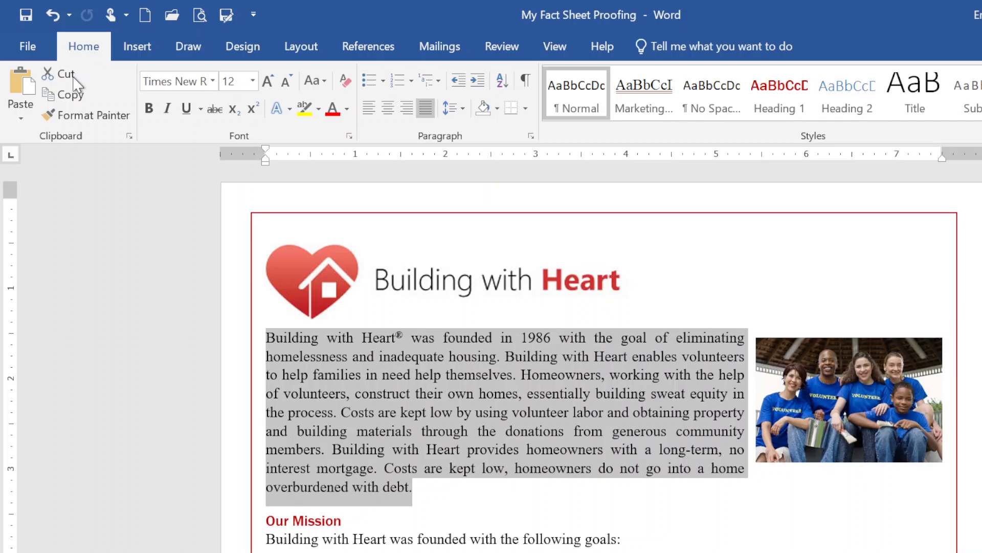
left_click(72, 96)
Step: Paste the copied introduction paragraph into the Spanish Intro document
mouse_move(255, 551)
left_click(356, 518)
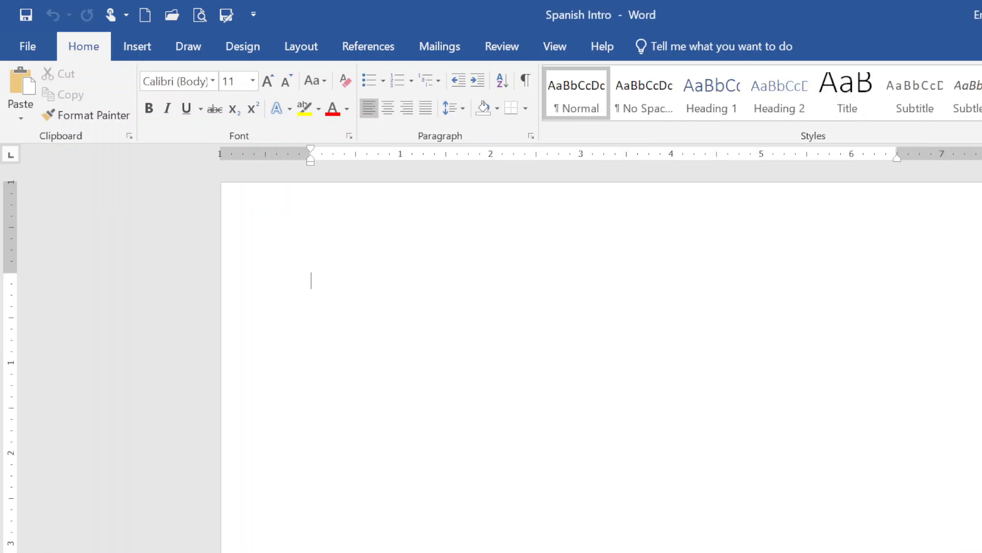
left_click(21, 91)
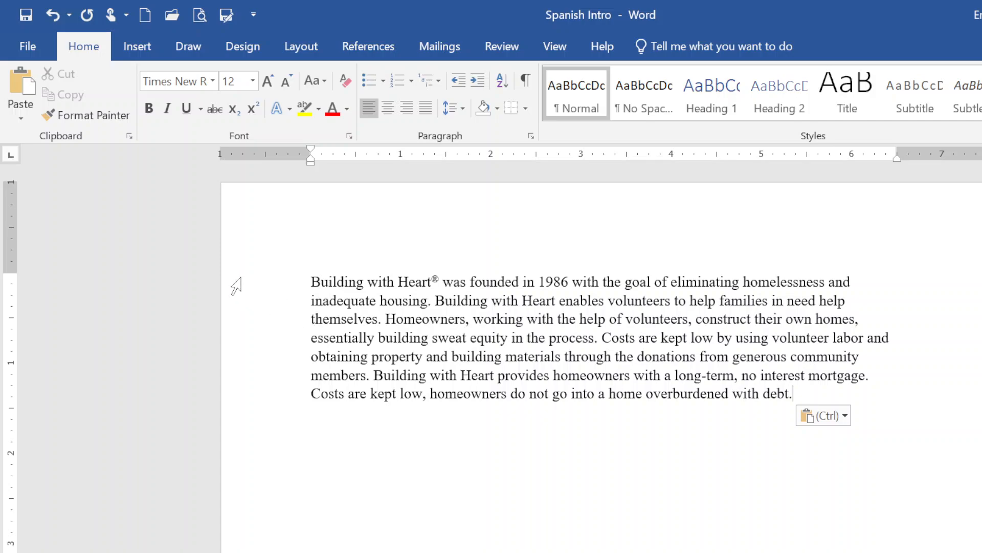
Step: Start translating the whole pasted paragraph with Translate Selection and turn on intelligent services
left_click_drag(233, 282, 233, 397)
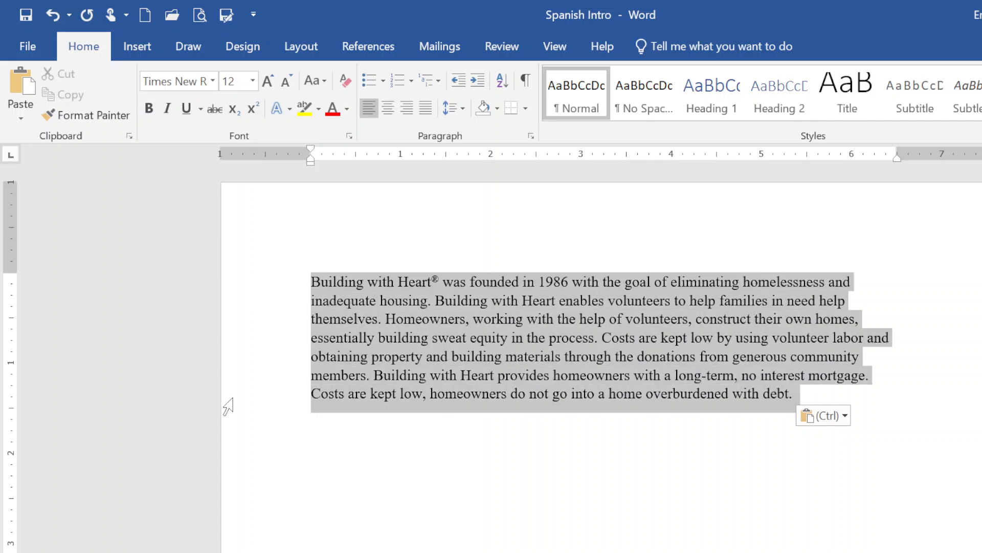
left_click(491, 45)
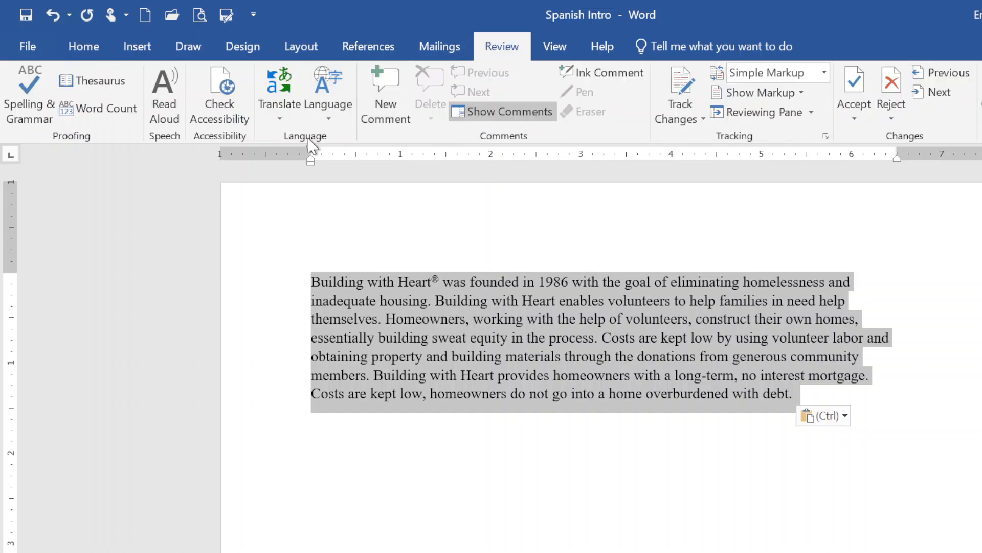
left_click(281, 105)
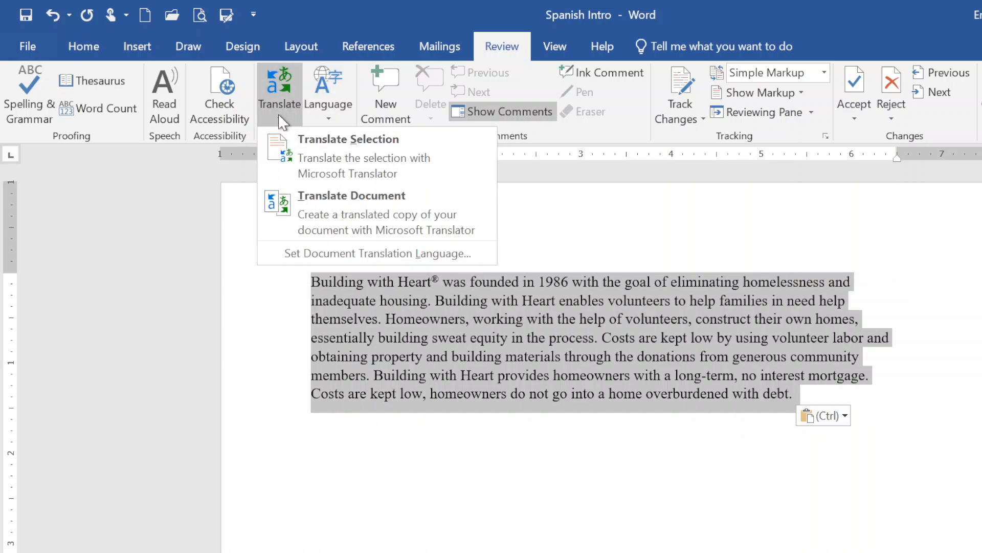
left_click(324, 156)
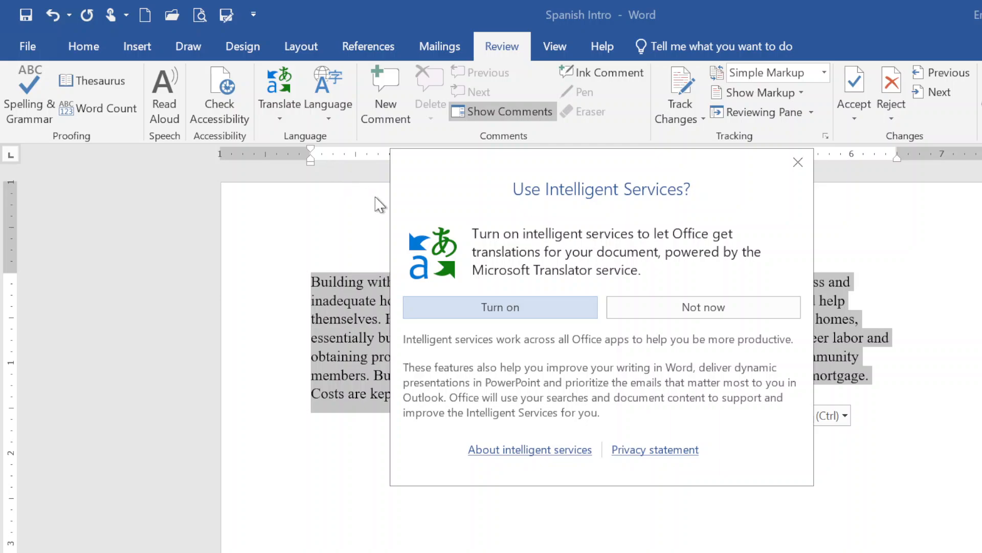
left_click(512, 308)
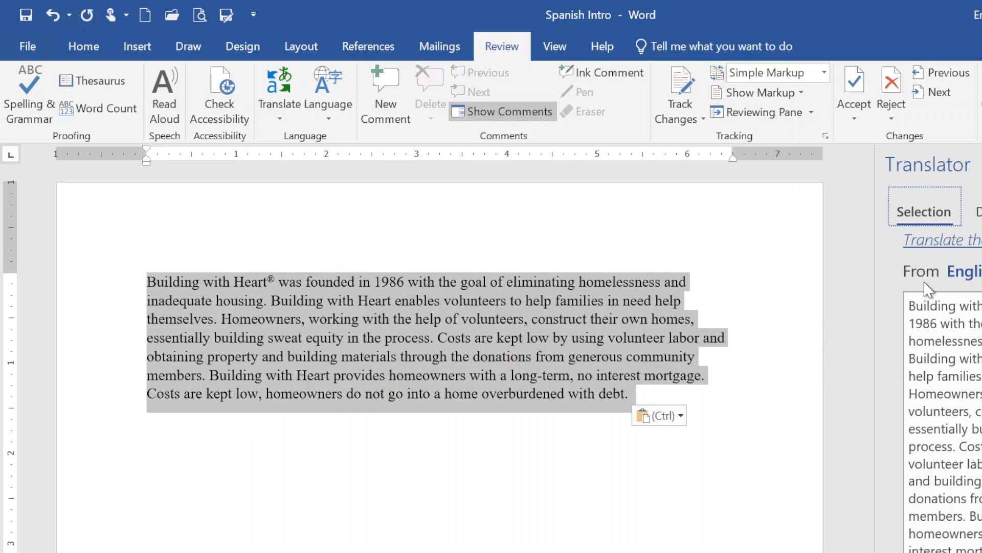
Step: Set the target language of the selection's translation to Spanish
scroll(941, 389, "down", 5)
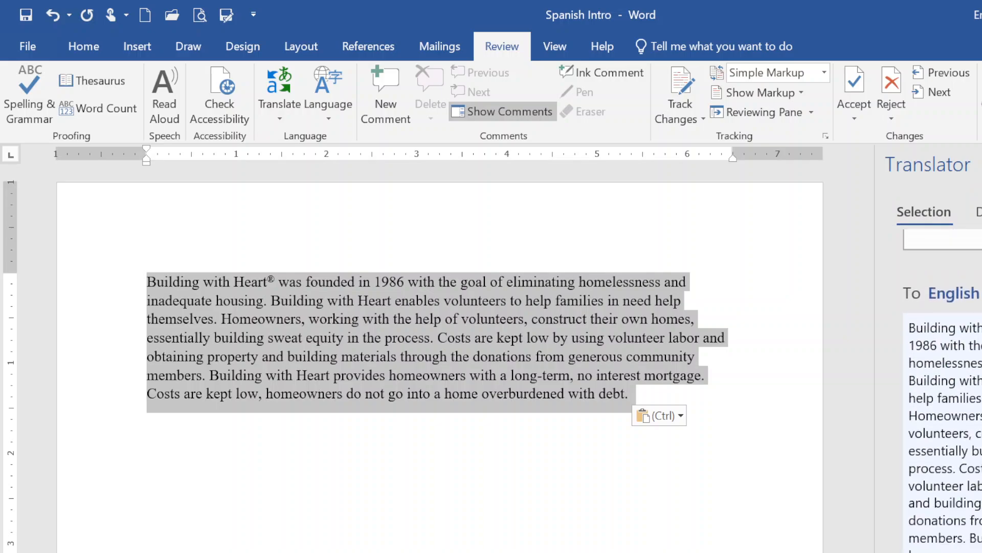
left_click(952, 293)
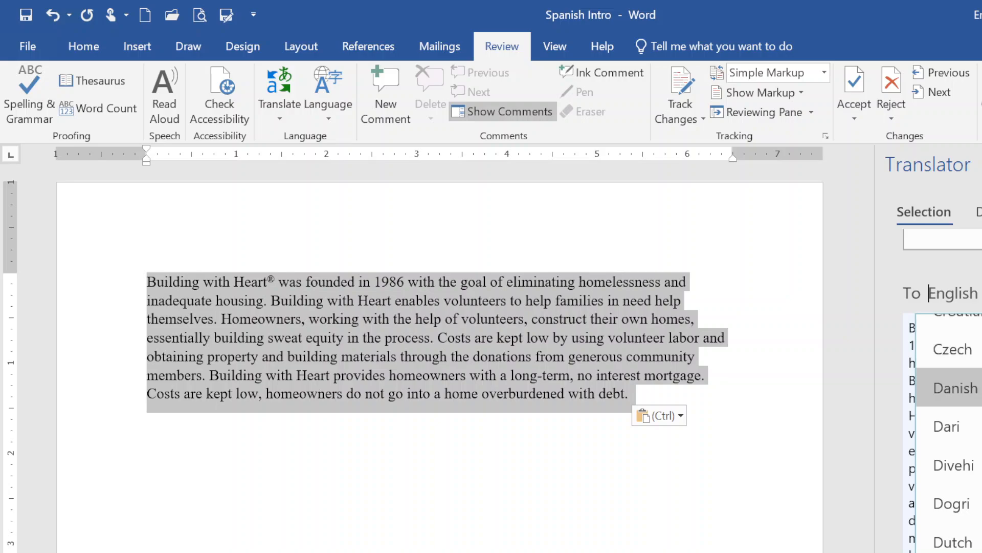
scroll(949, 435, "up", 3)
scroll(951, 383, "down", 7)
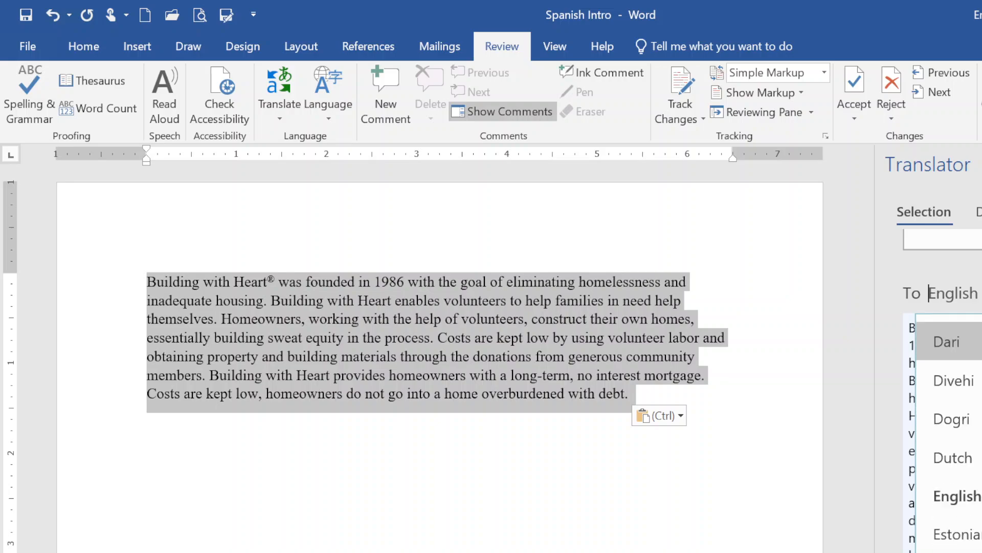
scroll(952, 396, "down", 7)
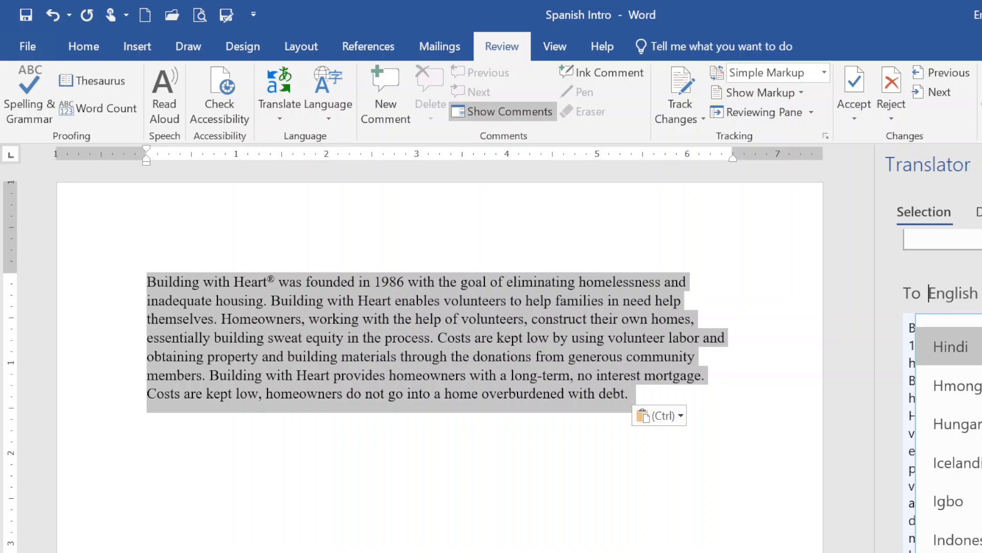
scroll(952, 396, "down", 7)
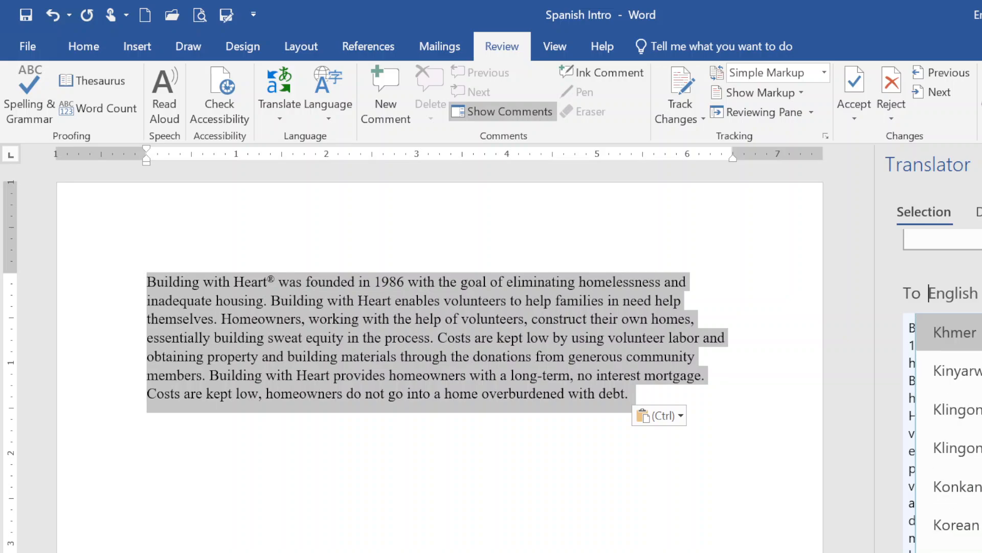
scroll(951, 397, "down", 8)
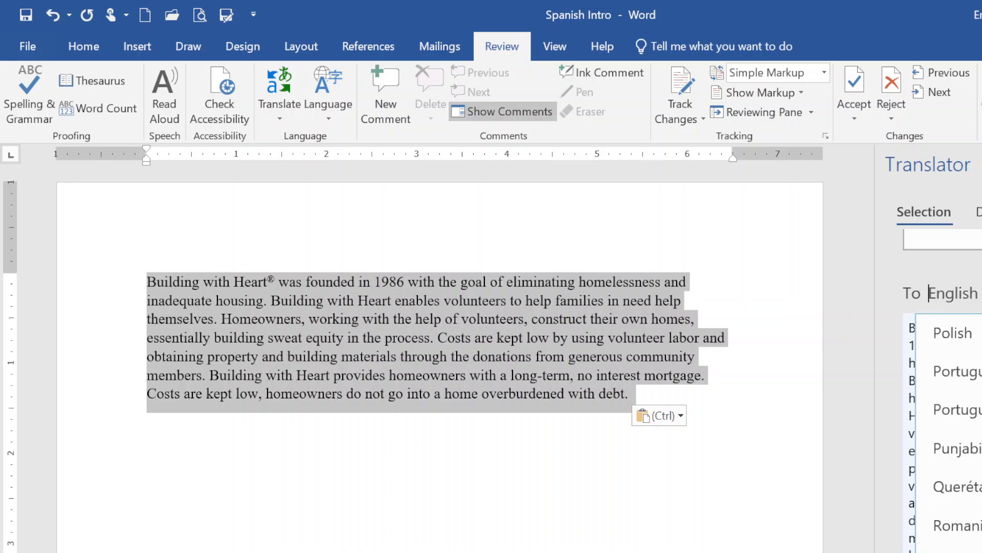
scroll(952, 394, "down", 5)
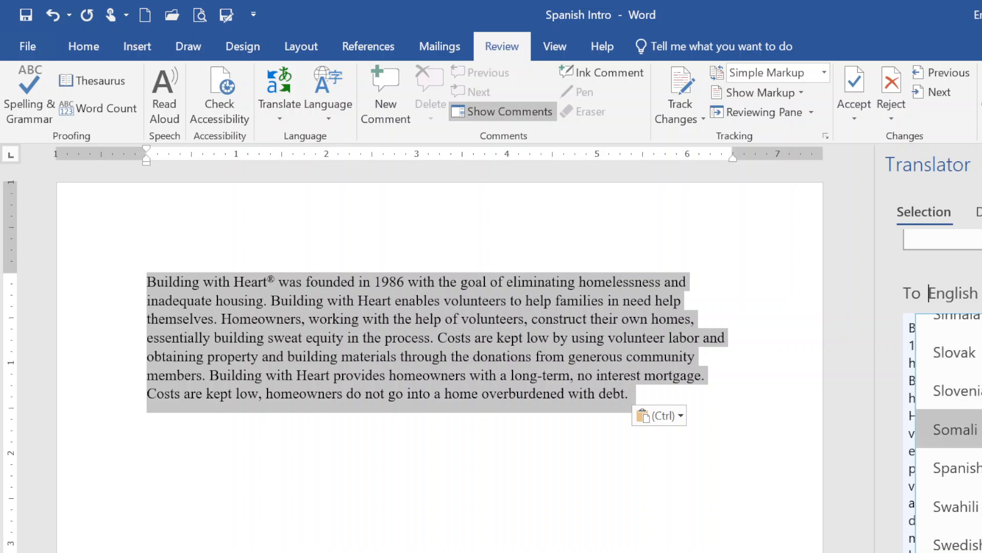
left_click(954, 510)
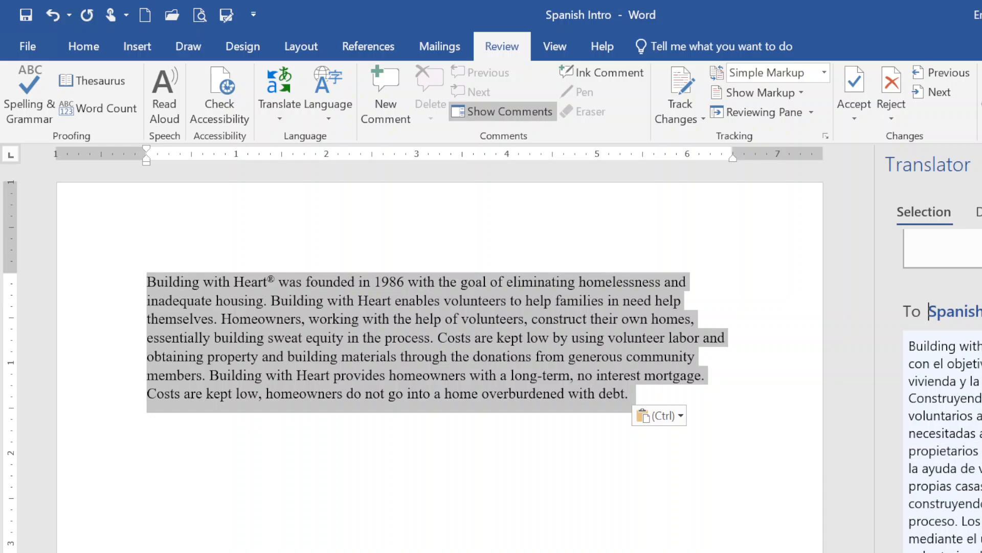
Step: Insert the Spanish translation into the document in place of the selected English paragraph
scroll(943, 389, "down", 5)
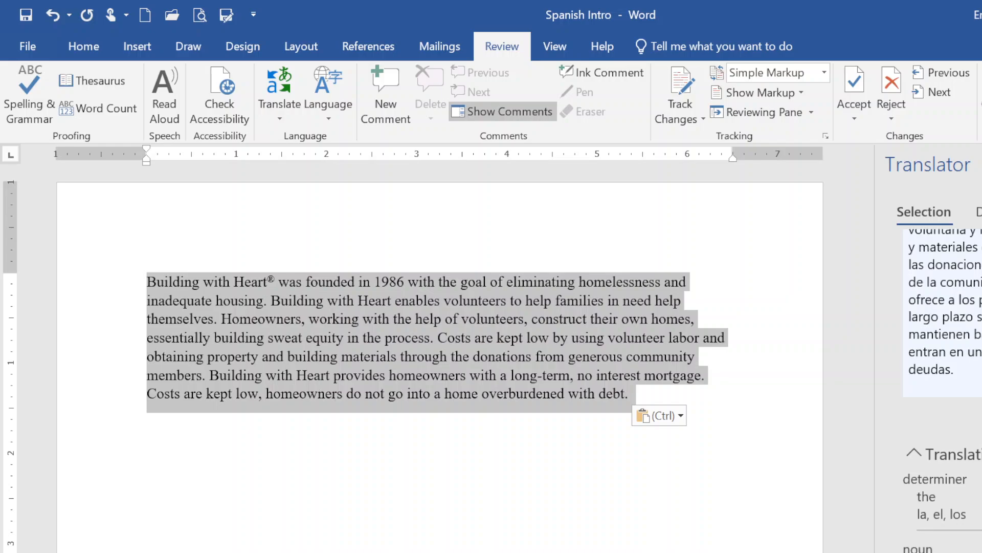
scroll(943, 389, "down", 1)
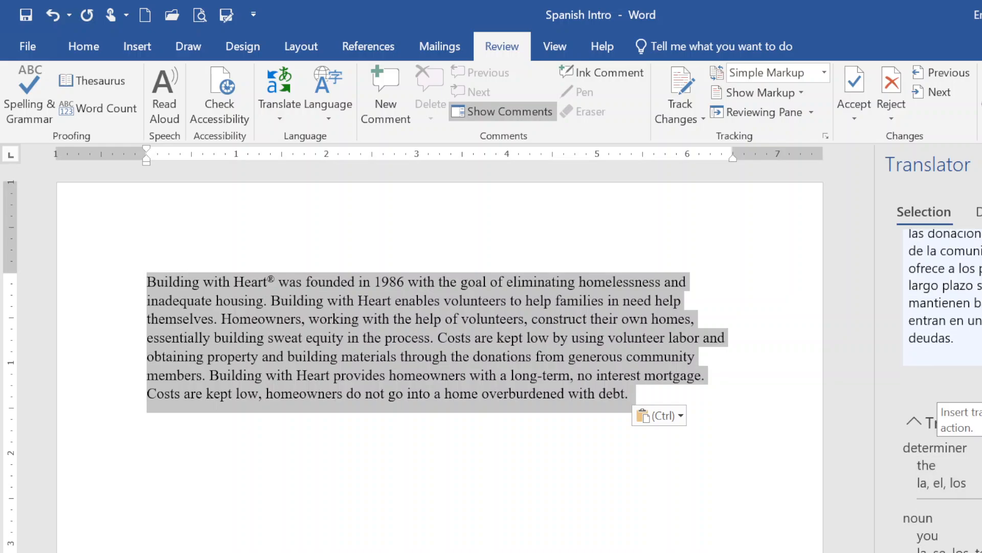
left_click(961, 391)
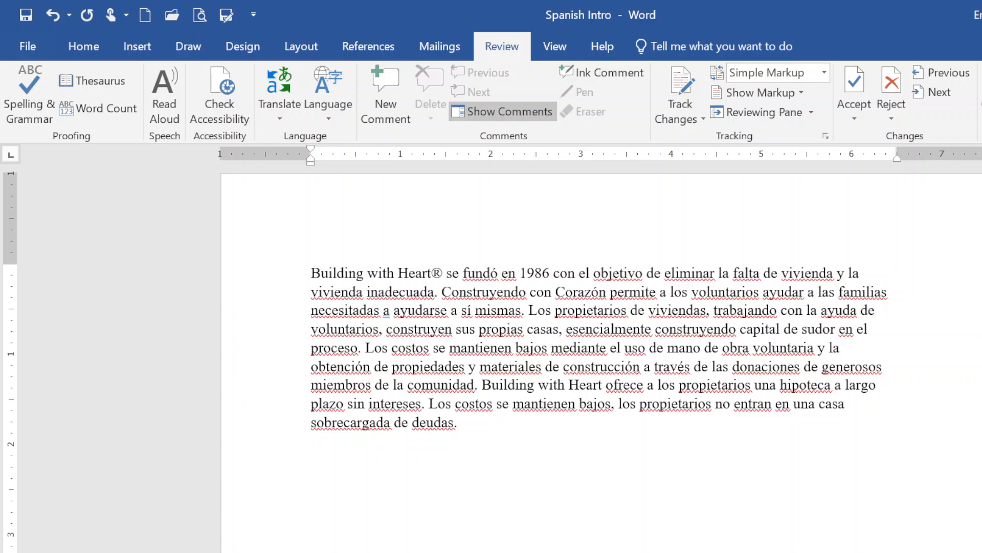
Step: Mark the whole translated paragraph with the proofing language Spanish (United States), leaving automatic language detection on
left_click(300, 276)
left_click(239, 274)
left_click_drag(232, 309, 238, 441)
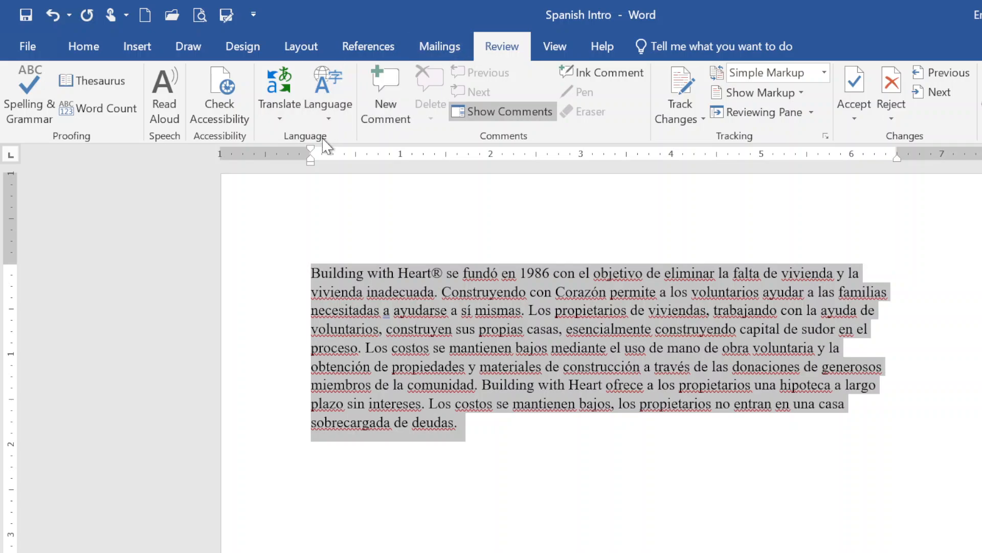
left_click(335, 114)
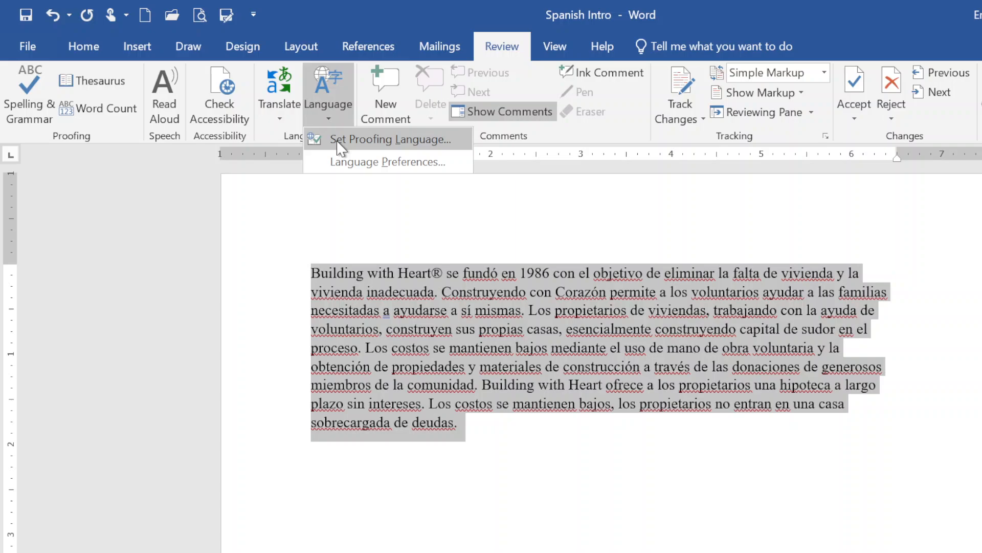
left_click(339, 140)
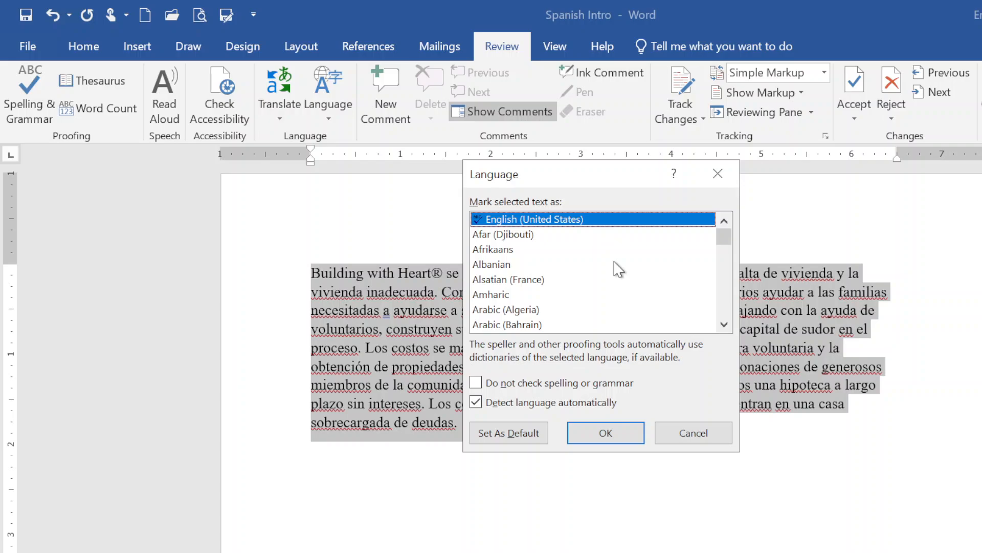
scroll(609, 266, "down", 8)
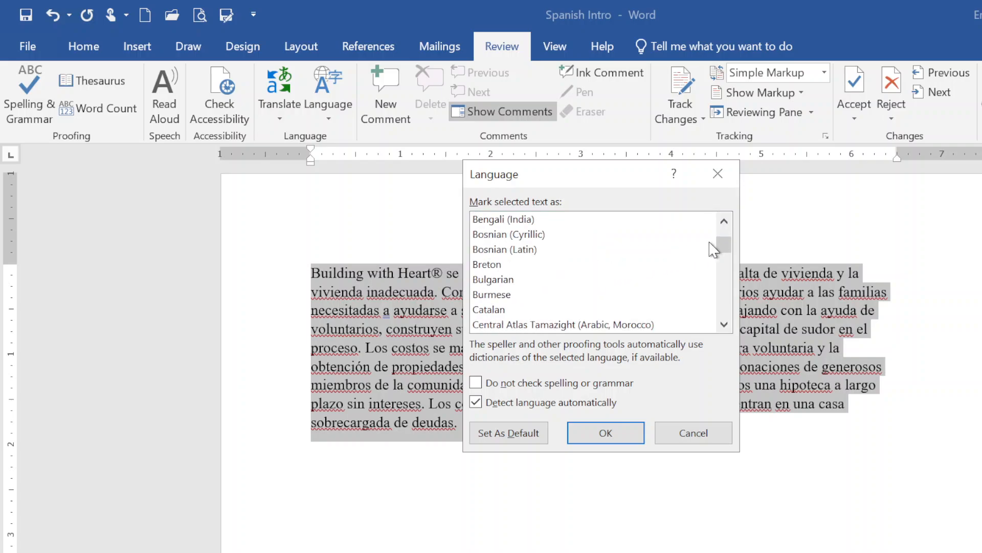
left_click_drag(719, 245, 723, 296)
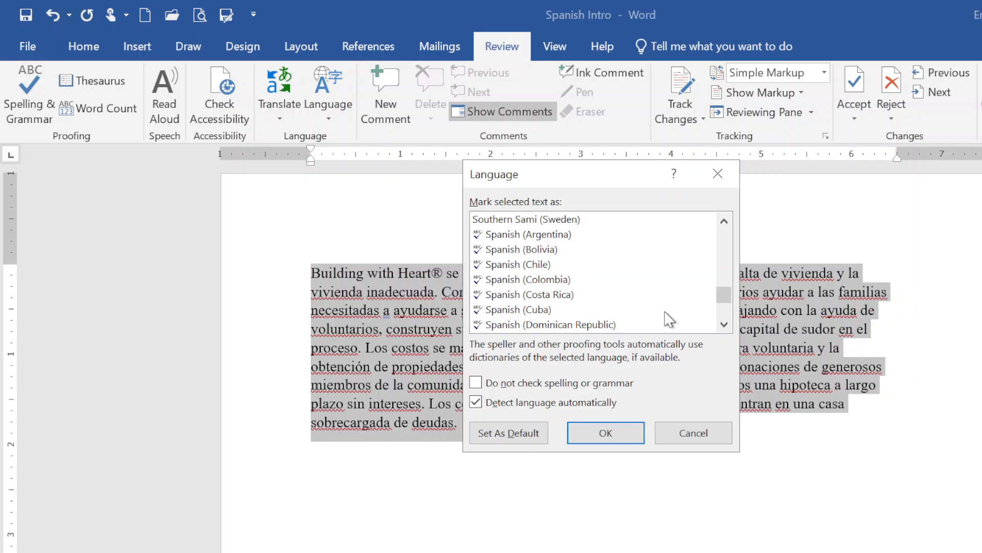
scroll(665, 315, "down", 1)
scroll(665, 316, "down", 5)
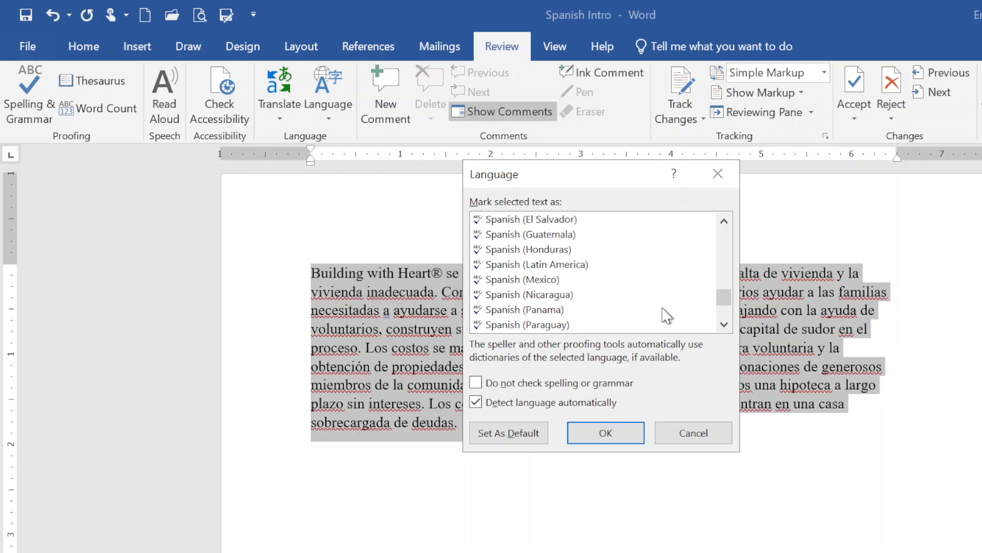
scroll(665, 315, "down", 1)
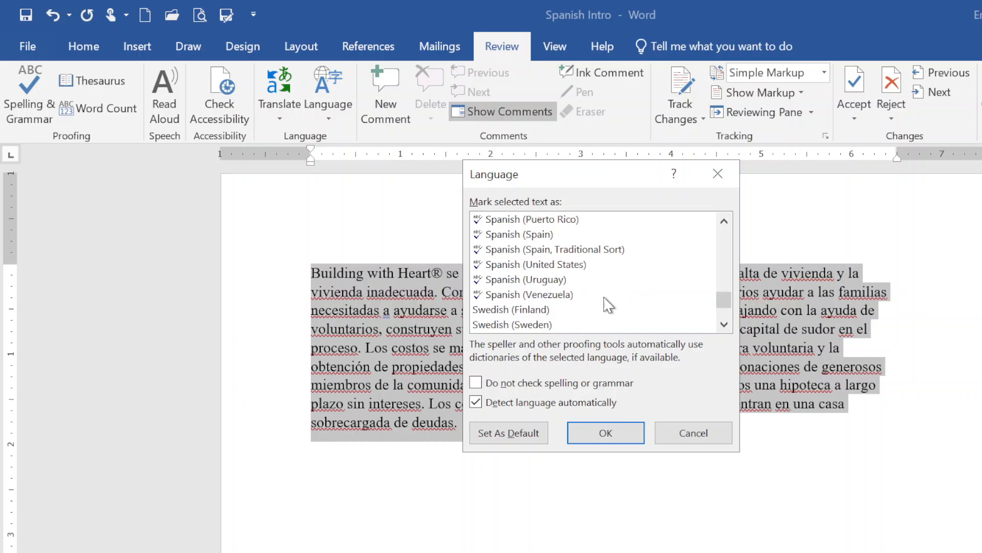
left_click(556, 264)
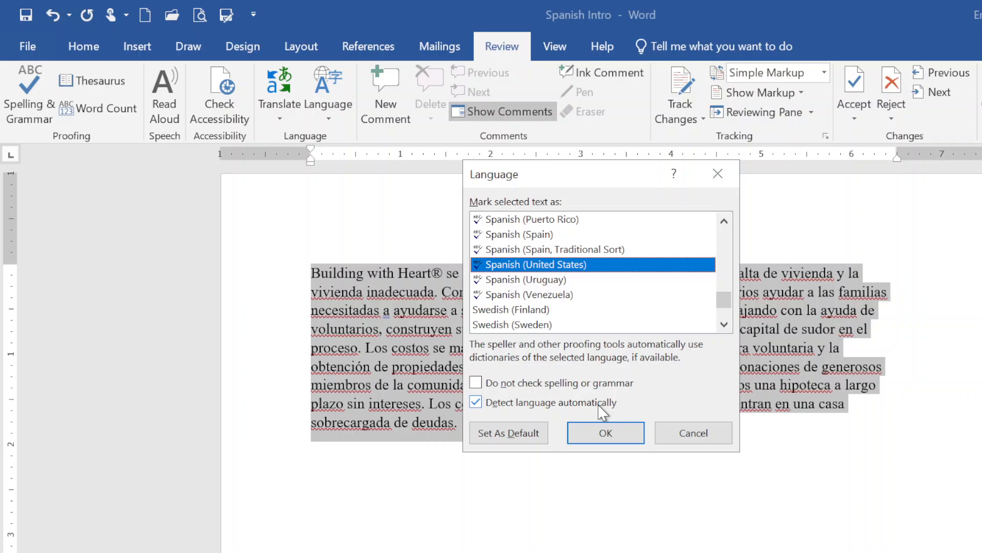
left_click(607, 434)
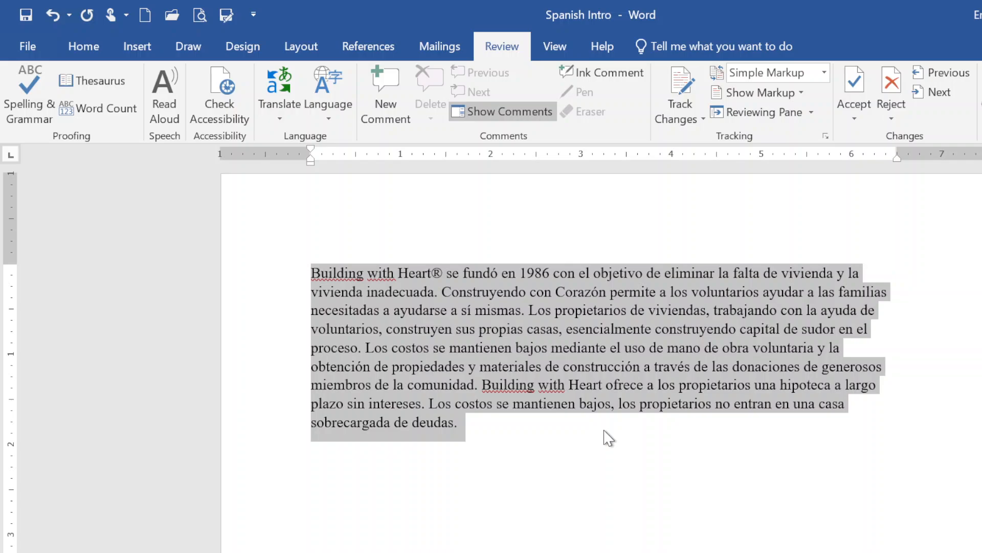
left_click(632, 478)
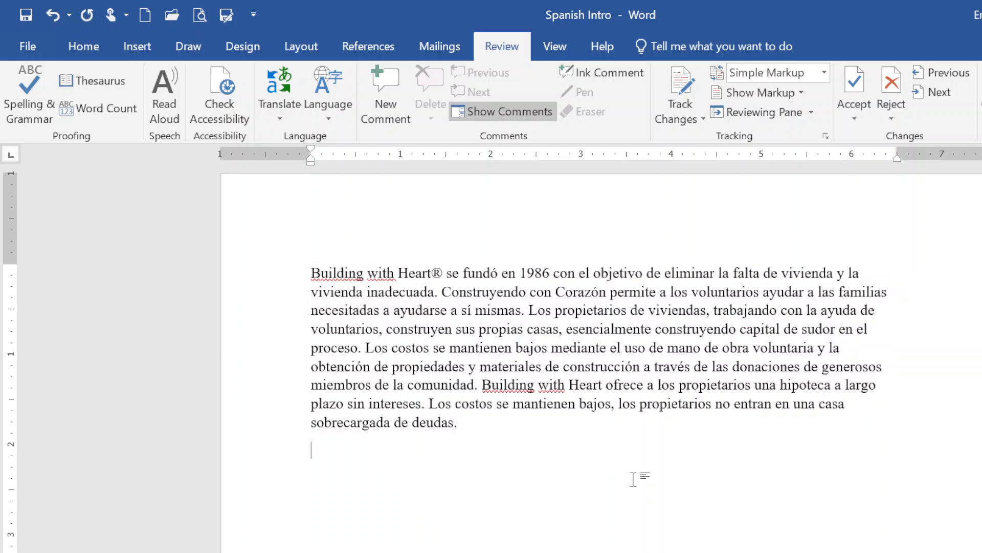
Step: Save the Spanish Intro document and close it
left_click(23, 14)
left_click(32, 51)
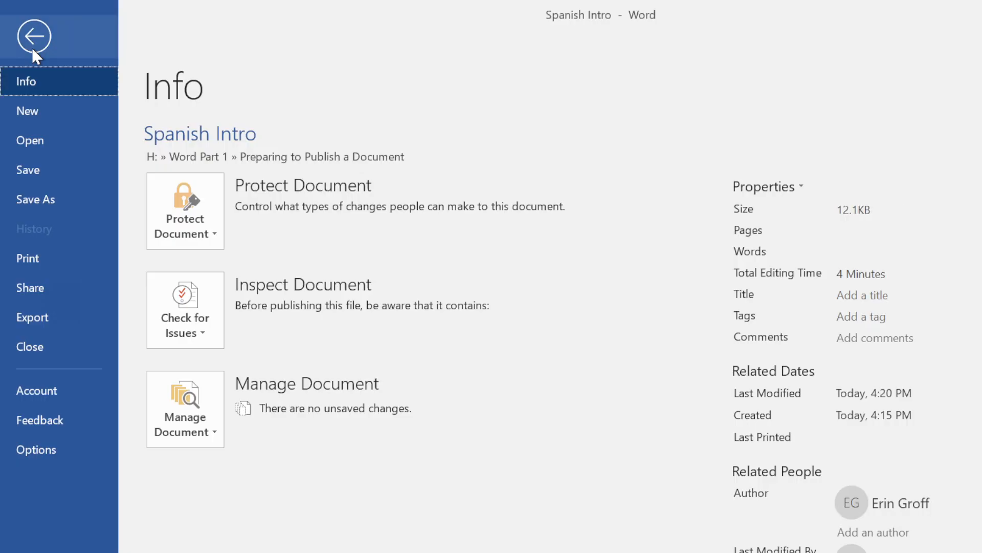
left_click(27, 342)
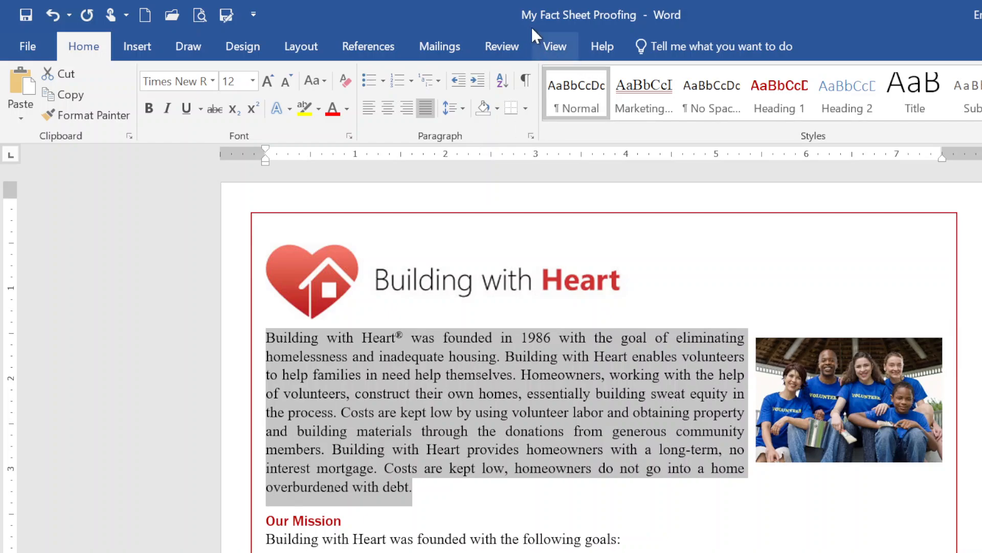